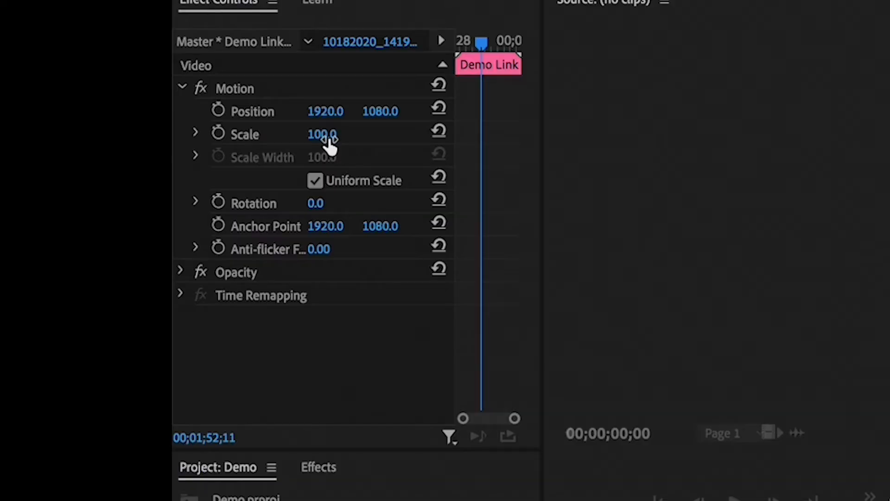
- Scale the Demo Linked Comp clip on V2 up to 110 and play it back from its start
left_click(330, 135)
type("110")
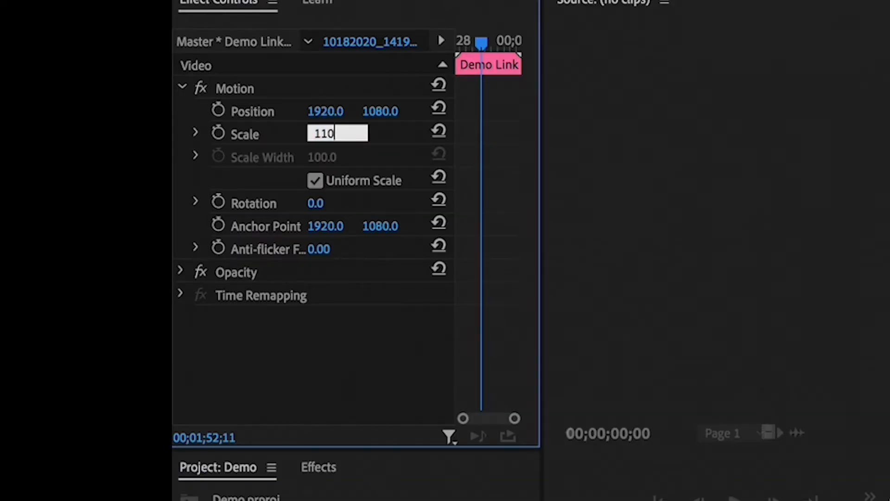
key("Return")
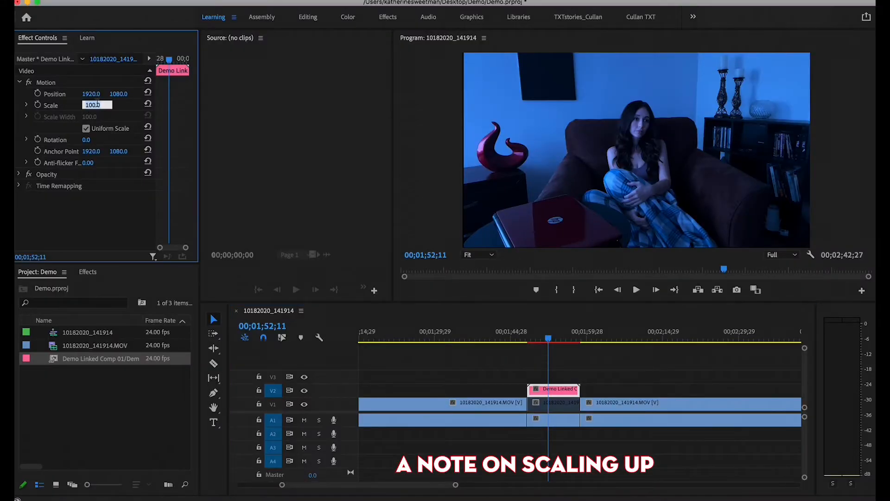
type("110")
key("Return")
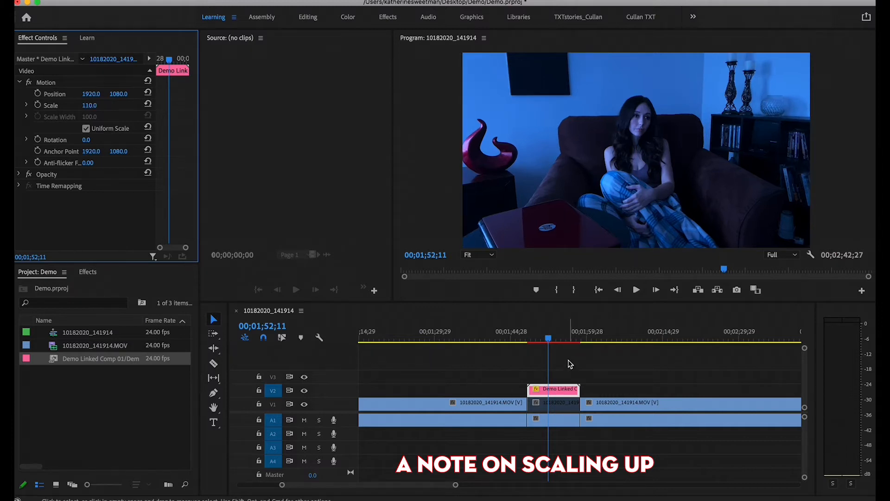
left_click_drag(552, 339, 526, 346)
key("space")
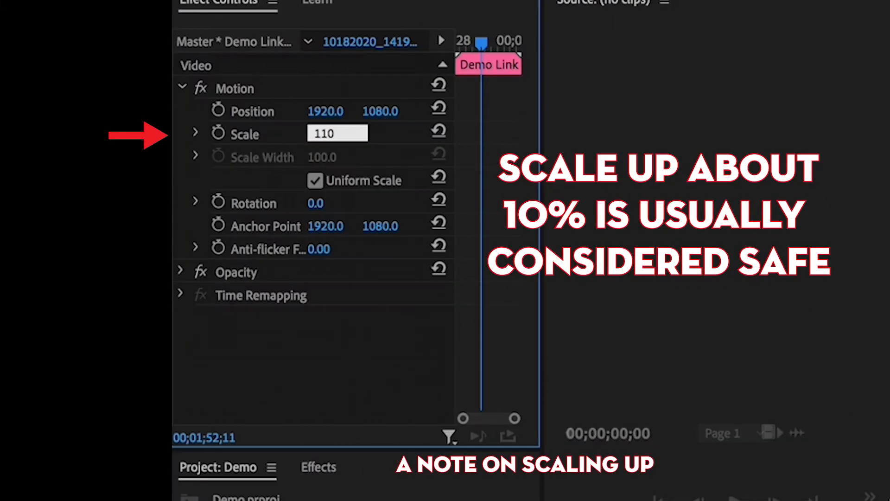
- Enter a uniform scale of 110 for the selected Demo Linked Comp clip
key("Return")
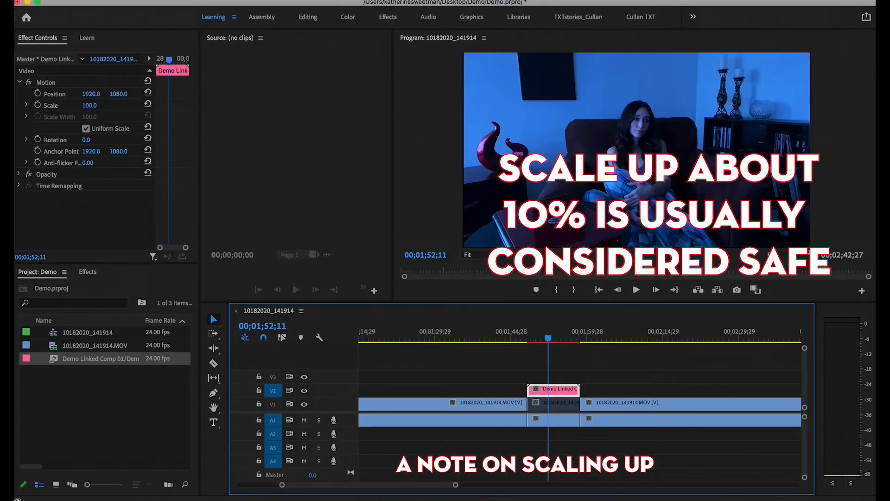
left_click(95, 105)
type("11")
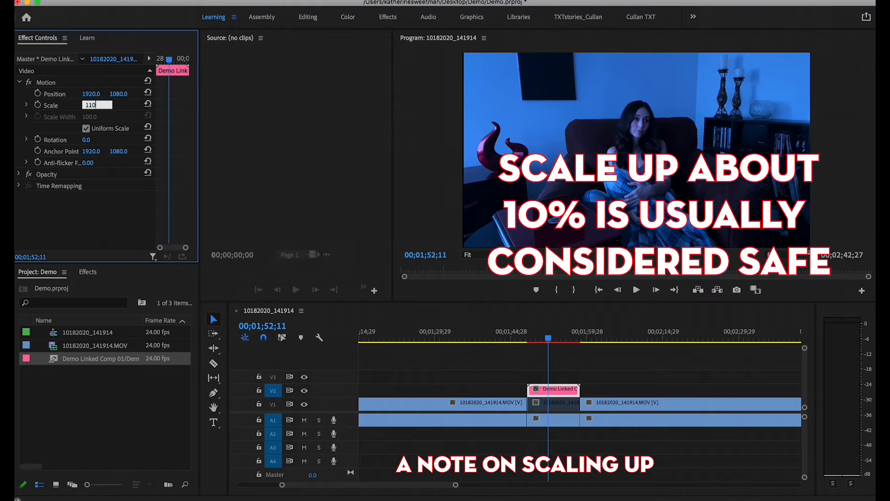
key("Return")
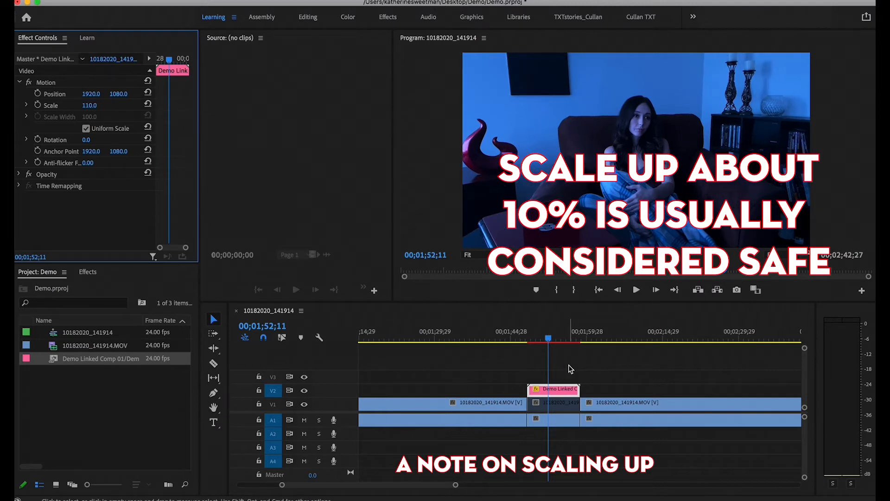
- Play the scaled-up linked clip from its start, then review it in the maximized program monitor
left_click_drag(555, 342, 529, 346)
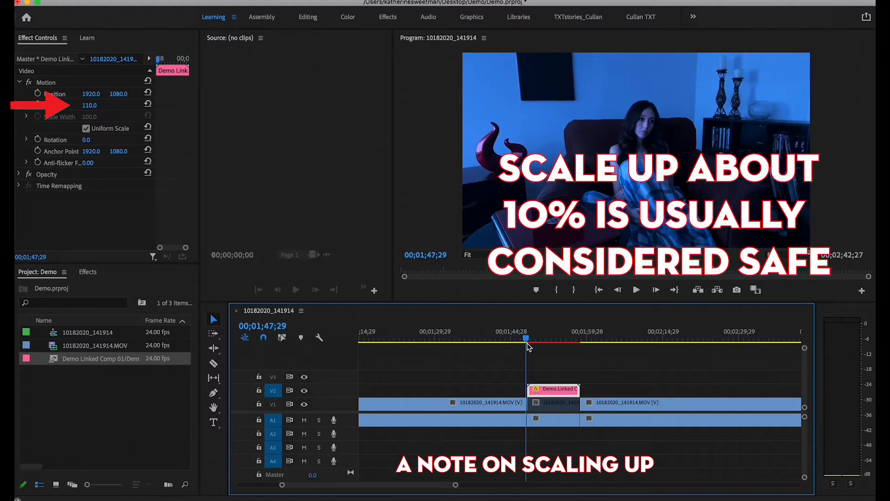
key("space")
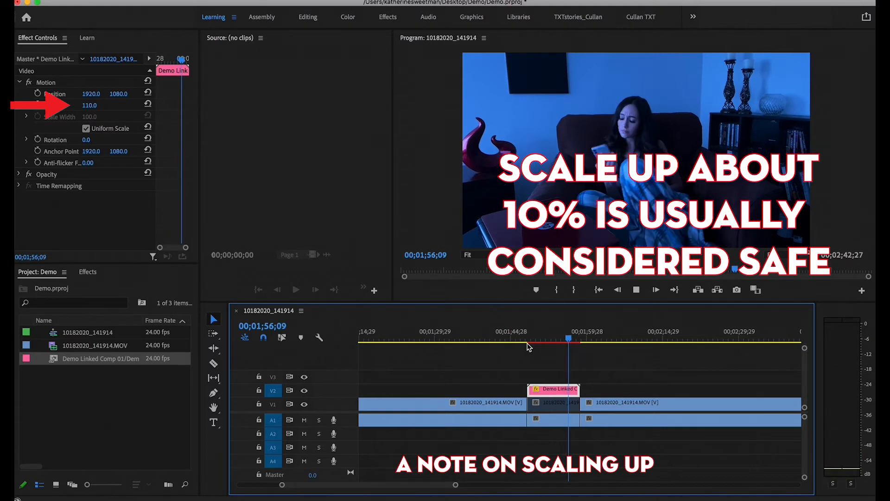
left_click_drag(549, 339, 532, 340)
left_click(577, 222)
key("grave")
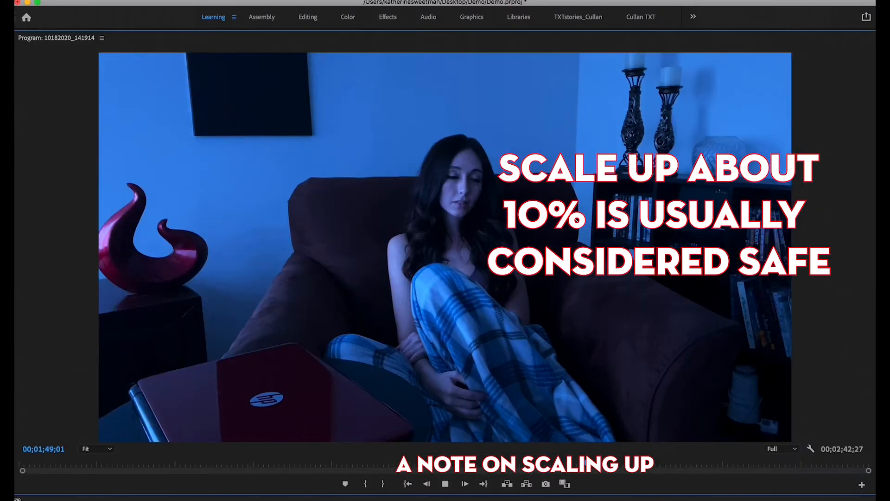
key("space")
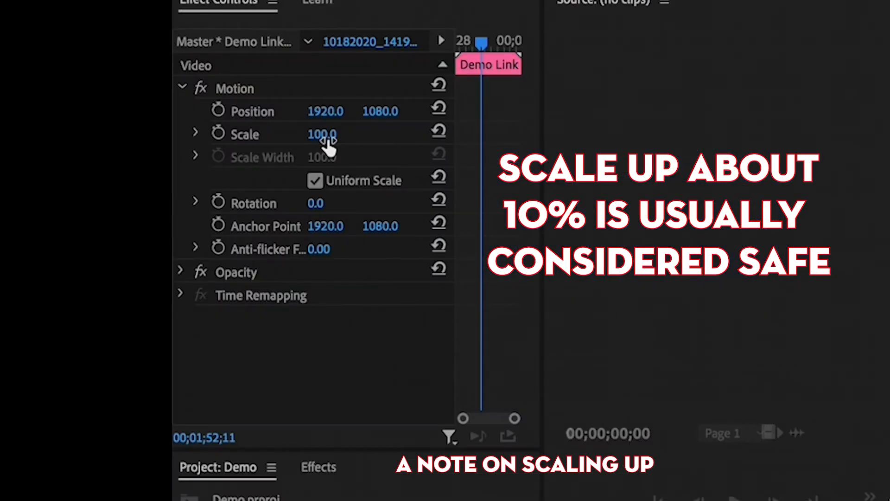
- Set Scale in the linked clip's Motion properties to 110
left_click(327, 139)
type("110")
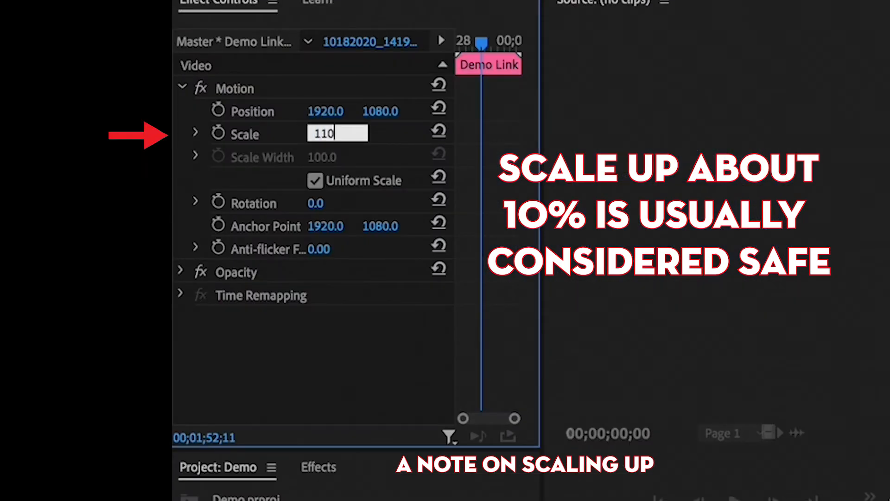
key("Return")
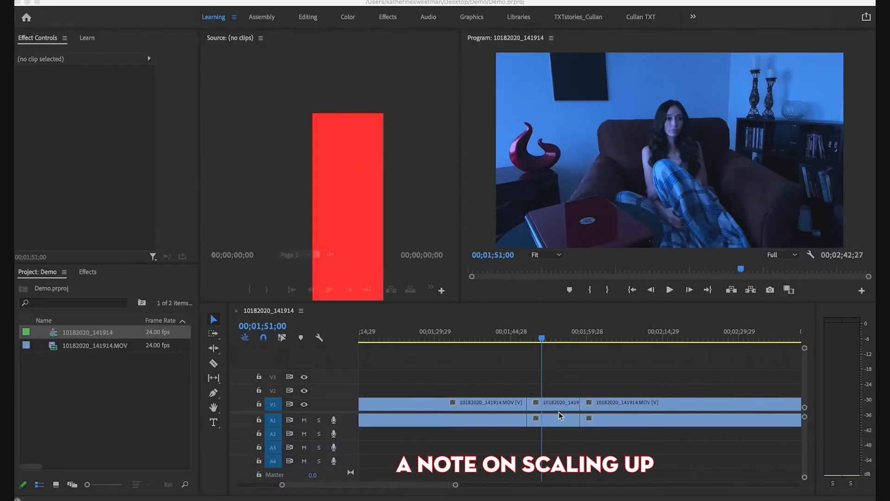
- Duplicate the short middle clip from V1 onto V2, aligned directly above the original
left_click(563, 405)
left_click(272, 391)
left_click(273, 408)
key("Up")
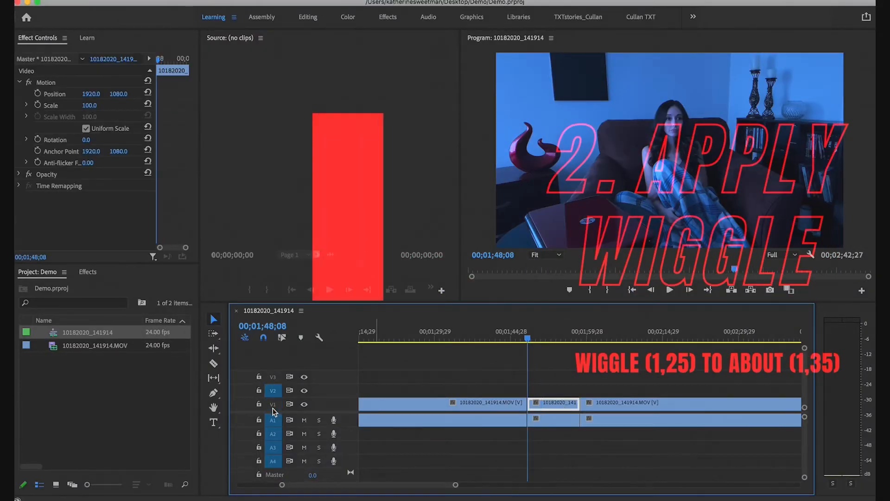
key("ctrl+v")
left_click_drag(538, 343, 547, 342)
left_click(566, 378)
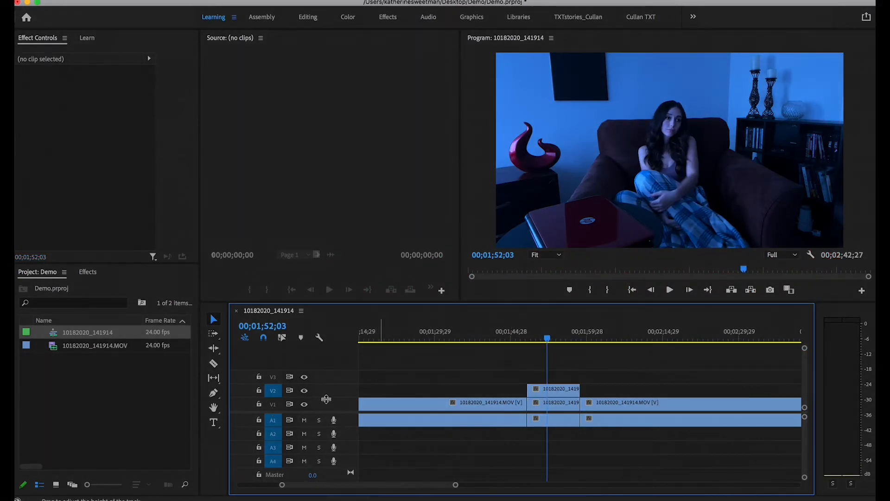
- Replace the V2 copy with an After Effects composition and save the new project as Demo.aep in the Demo folder
left_click(554, 392)
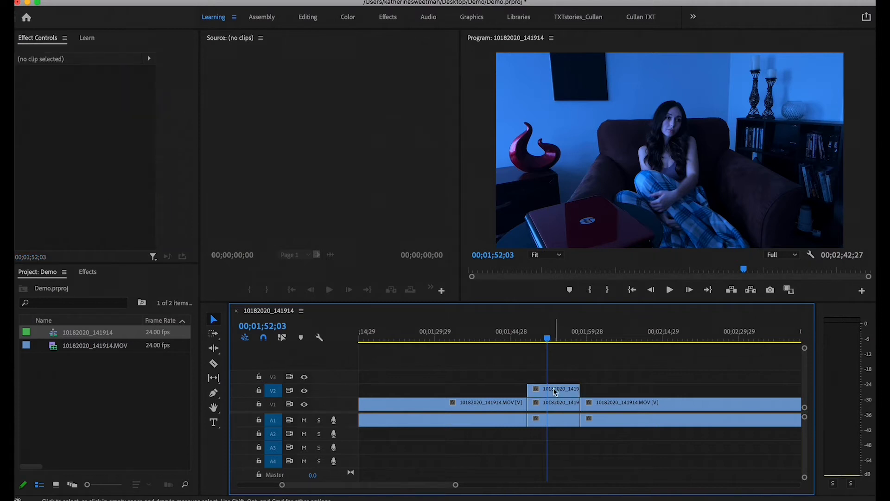
left_click(555, 393)
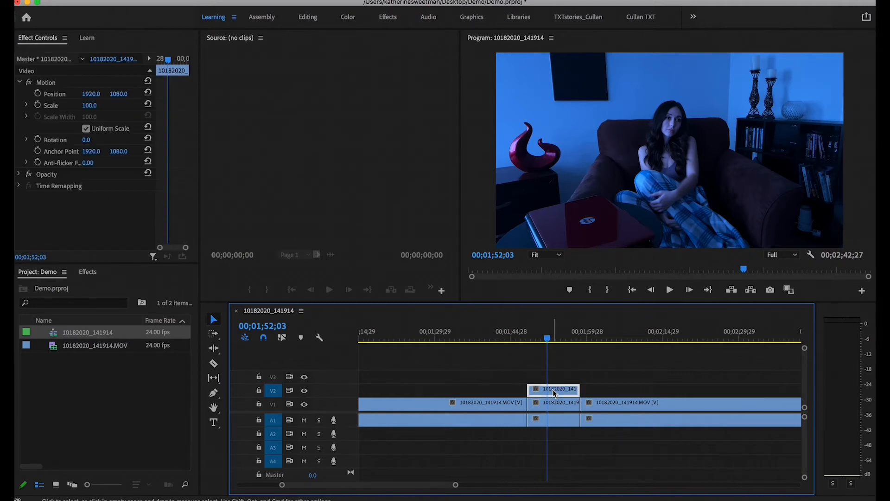
right_click(555, 393)
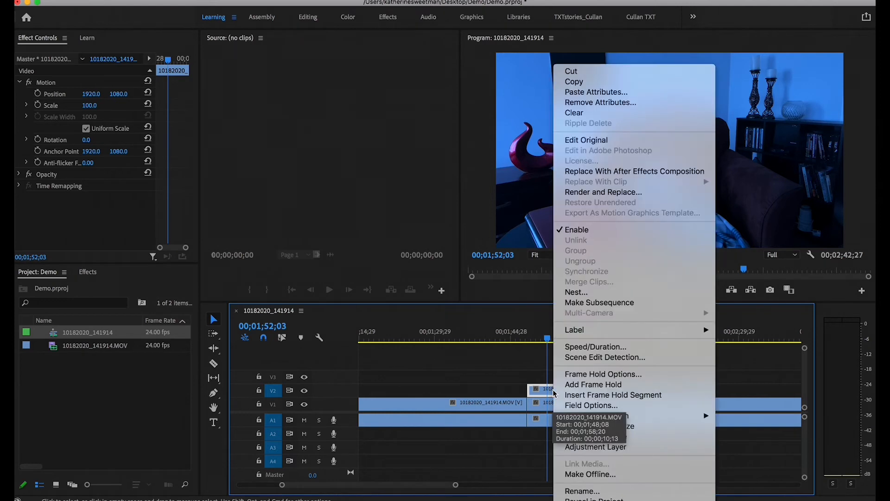
left_click(622, 175)
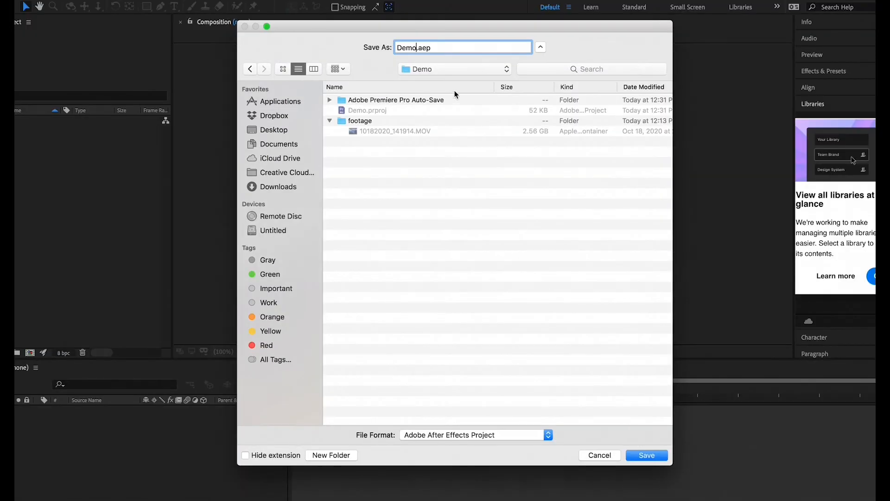
left_click(649, 457)
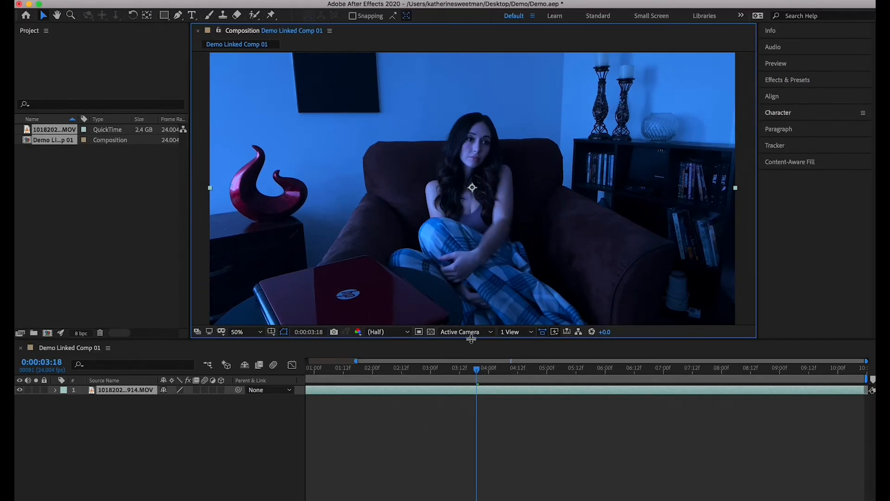
- Apply the expression wiggle(1,25) to the Position property of the MOV footage layer
left_click_drag(471, 339, 456, 385)
left_click_drag(391, 414, 870, 419)
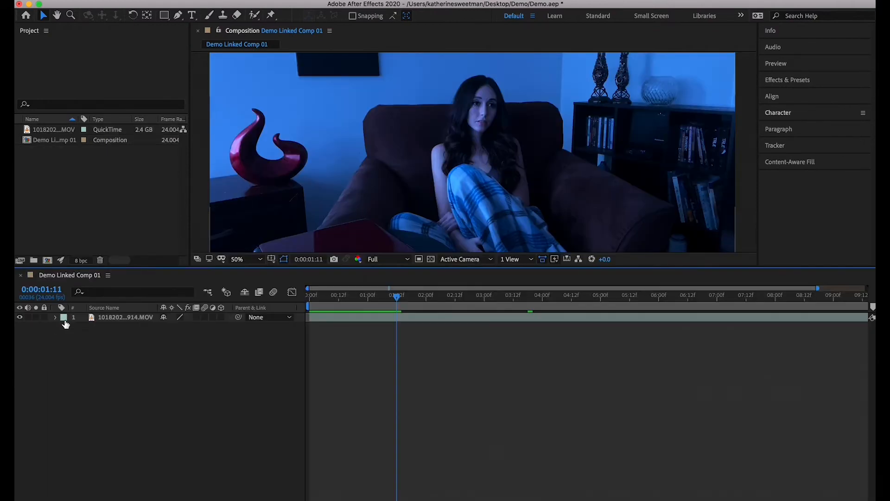
left_click(111, 320)
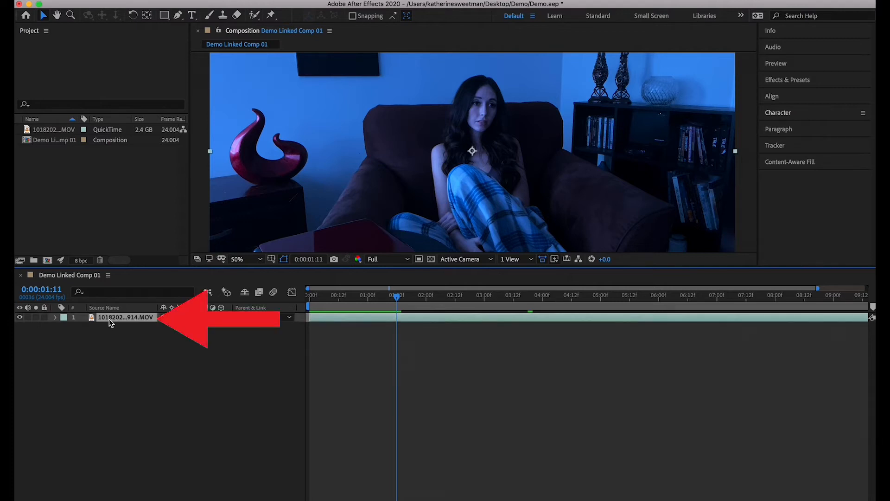
key("p")
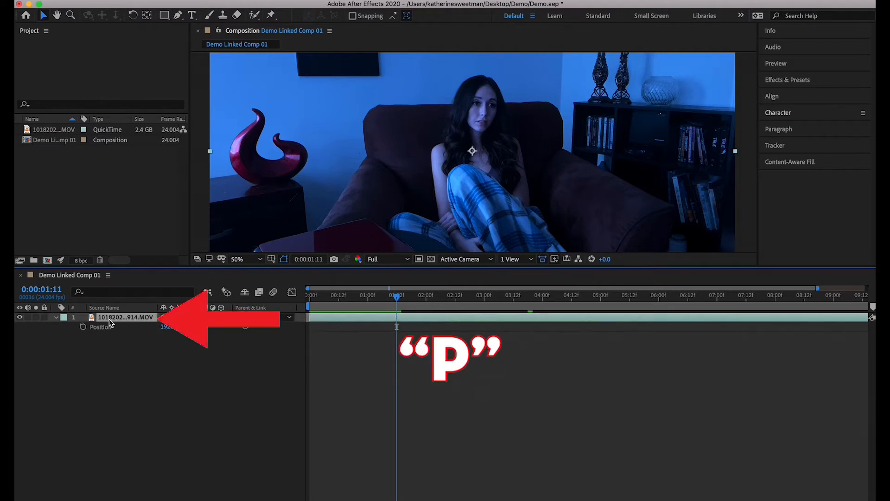
left_click(83, 327, "alt")
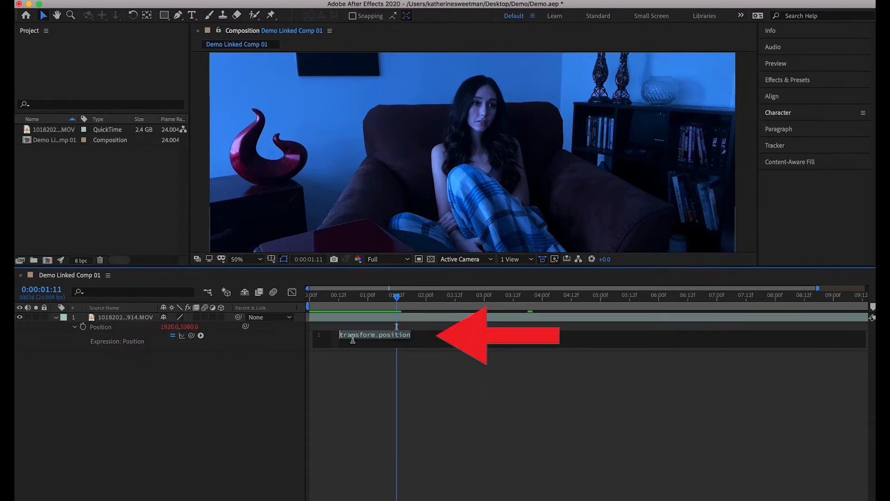
type("wiggle")
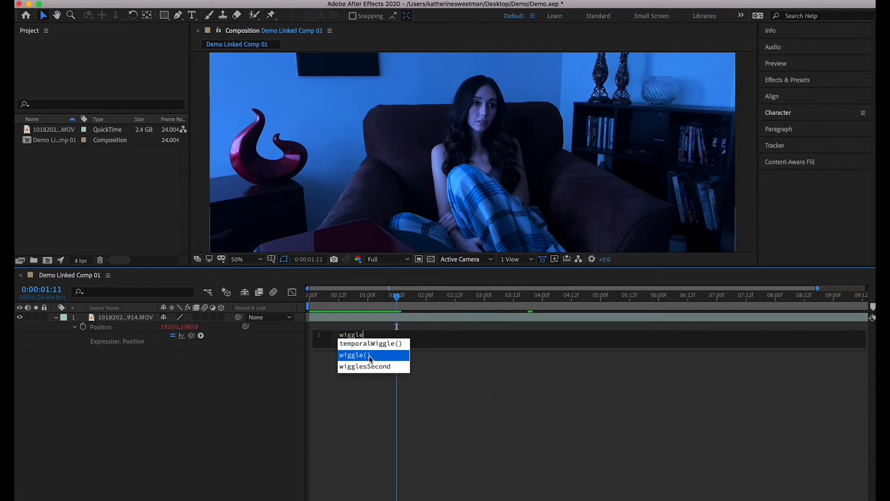
left_click(366, 356)
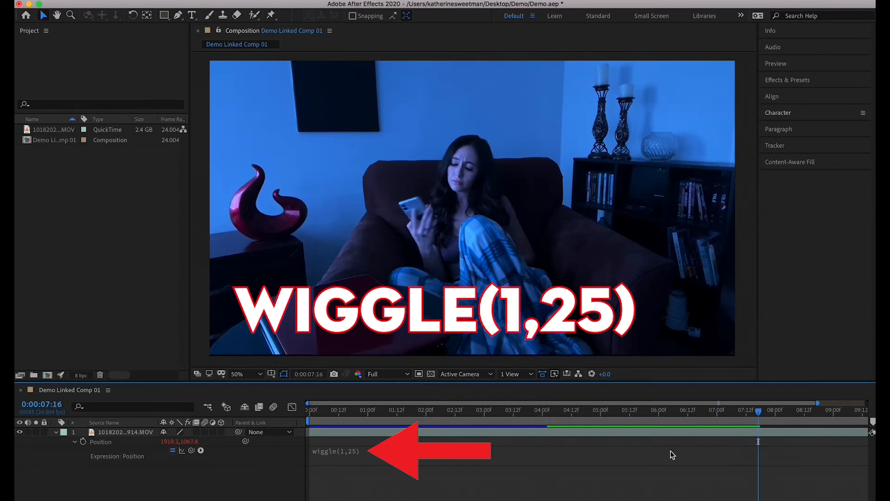
- Move to 0:00:05:09 and change the composition's background color to yellow so the exposed frame edges stand out
left_click(627, 417)
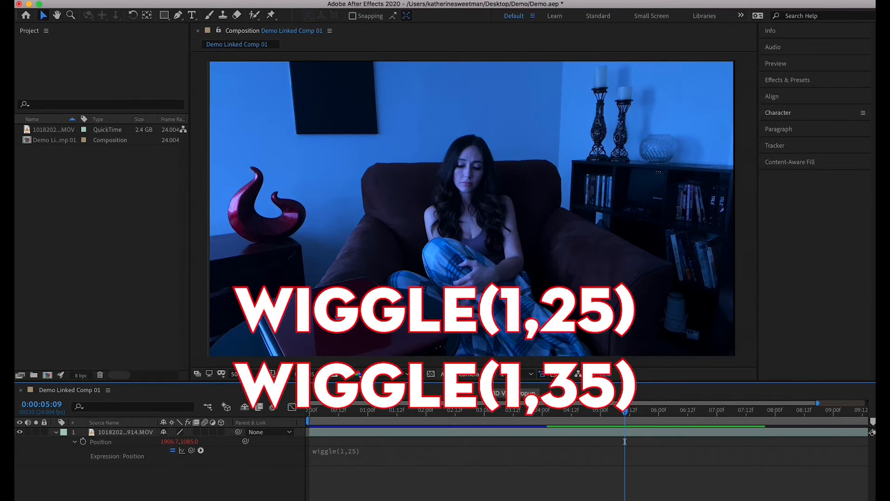
right_click(633, 361)
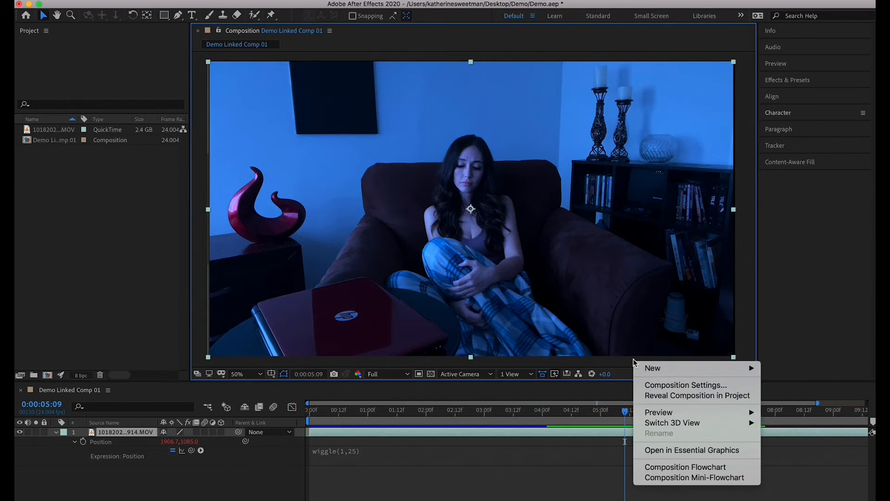
left_click(657, 384)
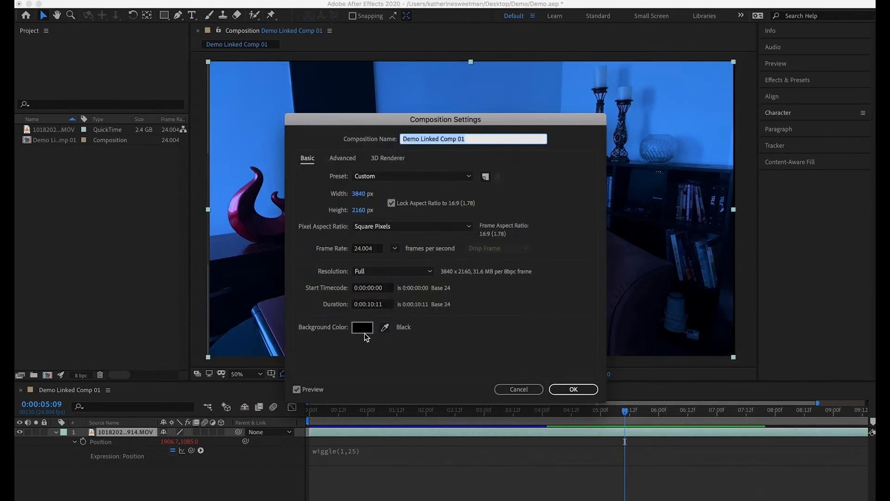
left_click(364, 330)
left_click(468, 310)
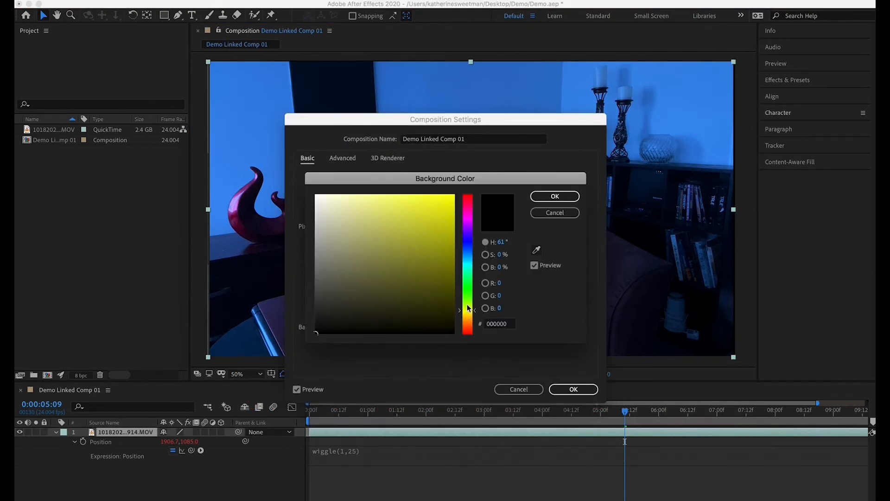
left_click(446, 210)
left_click(550, 197)
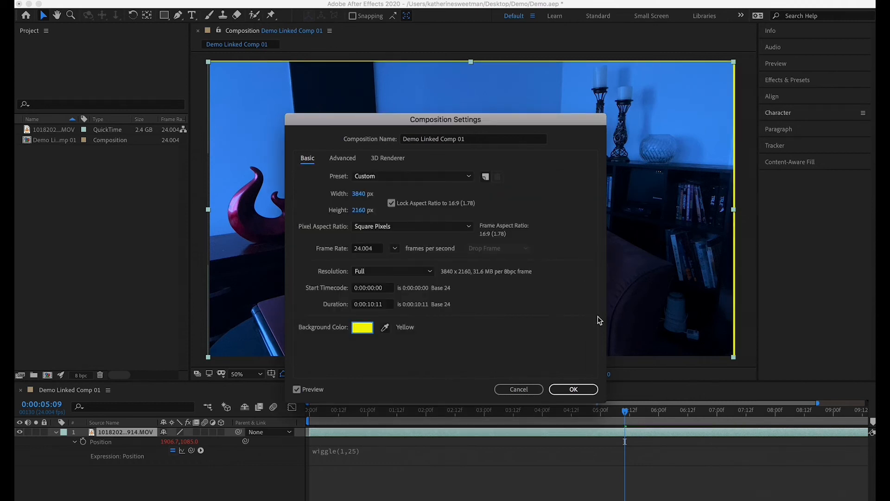
left_click(573, 390)
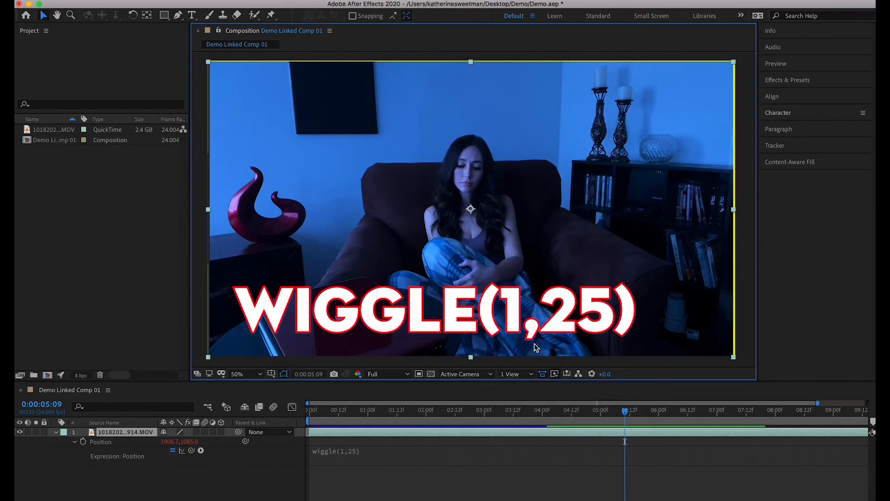
- Zoom the composition view out and preview the wiggle motion against the yellow background
key("comma")
key("comma")
left_click_drag(602, 413, 559, 413)
key("space")
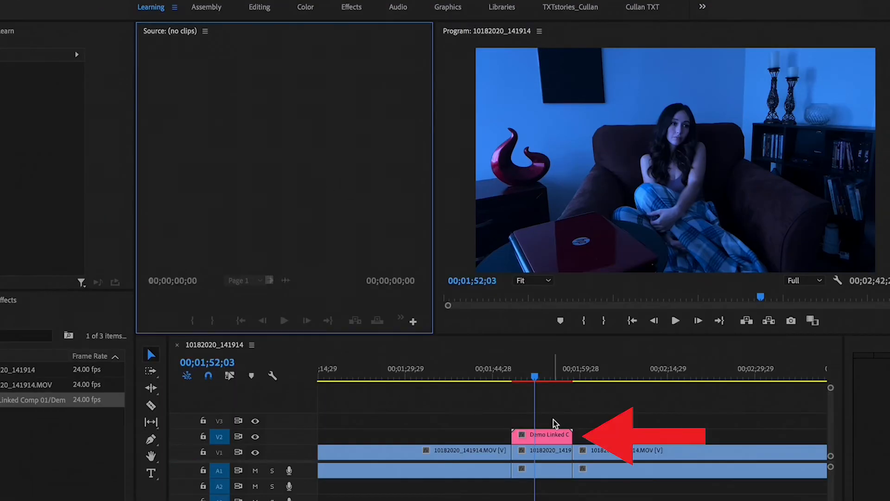
- In Premiere Pro, play the linked composition clip on V2 from its start to check the wiggle
left_click_drag(534, 377, 513, 377)
key("space")
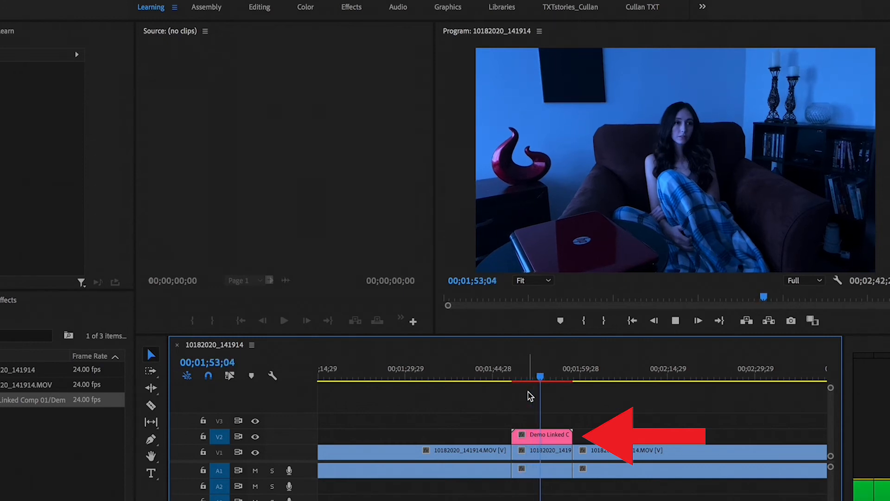
key("space")
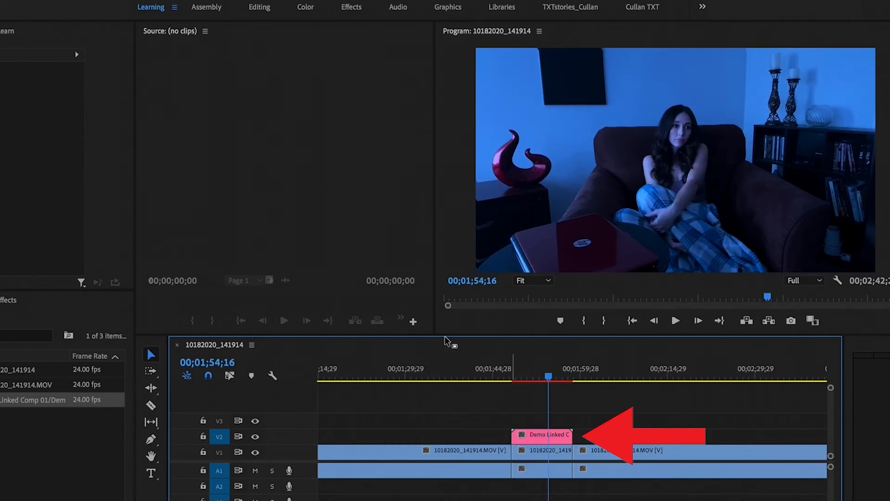
- Open the Scale value of the linked composition clip on V2 for editing
left_click_drag(434, 323, 368, 323)
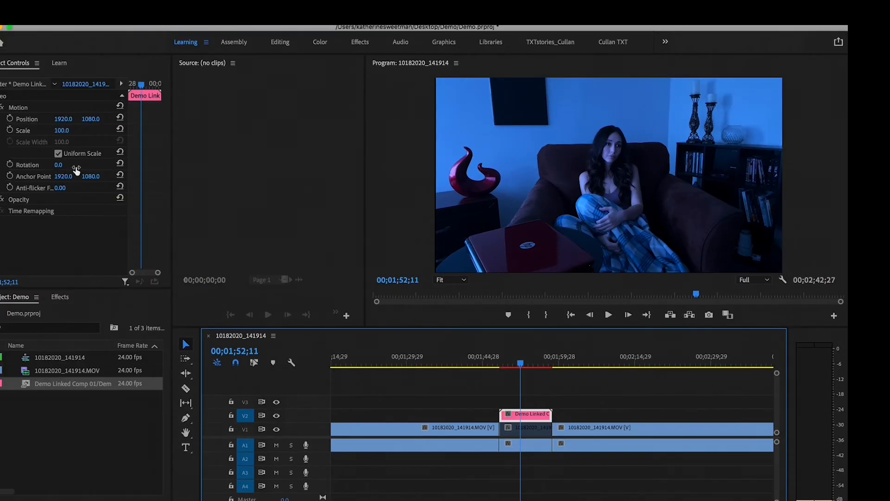
left_click(65, 131)
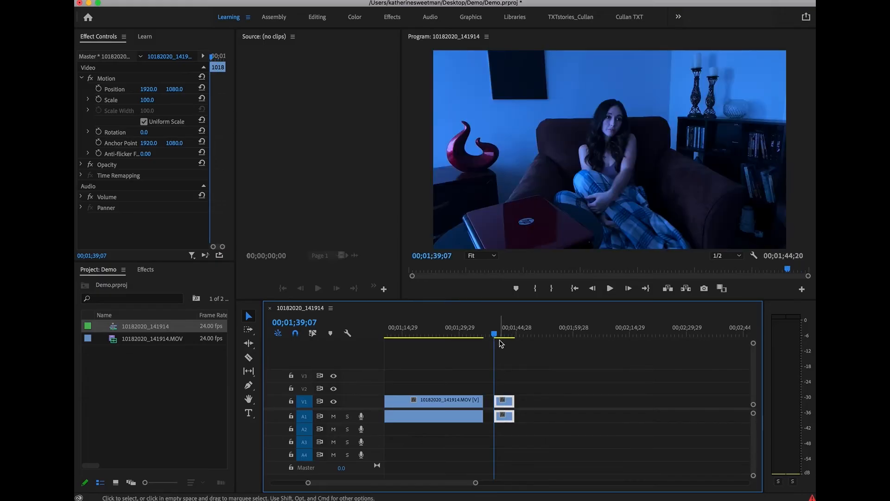
- Import IMG_0815.MOV from the footage folder and place it on V1 after the short 10182020_141914.MOV clip
mouse_move(495, 333)
left_mouse_down()
mouse_move(511, 332)
mouse_move(501, 333)
left_mouse_up()
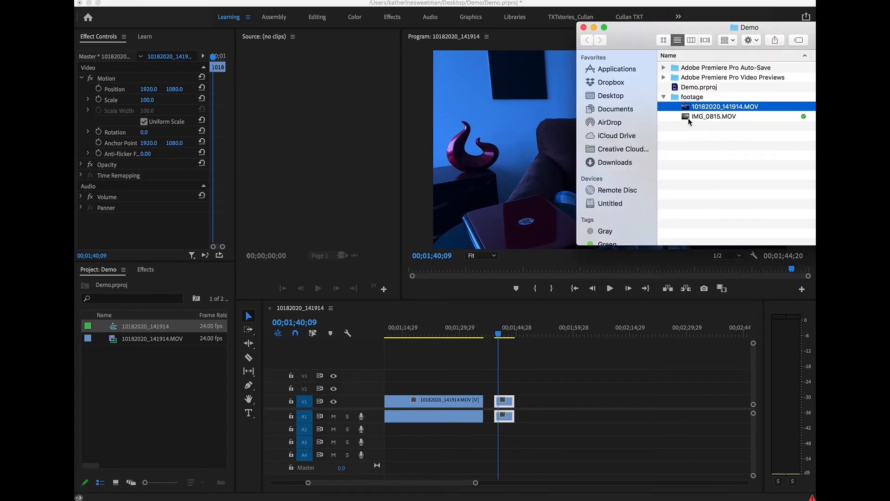
left_click(688, 116)
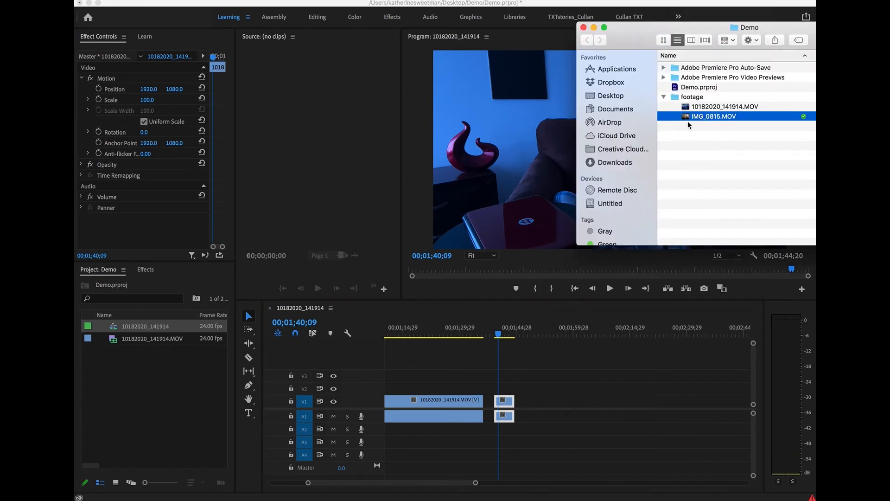
left_click_drag(685, 122, 171, 377)
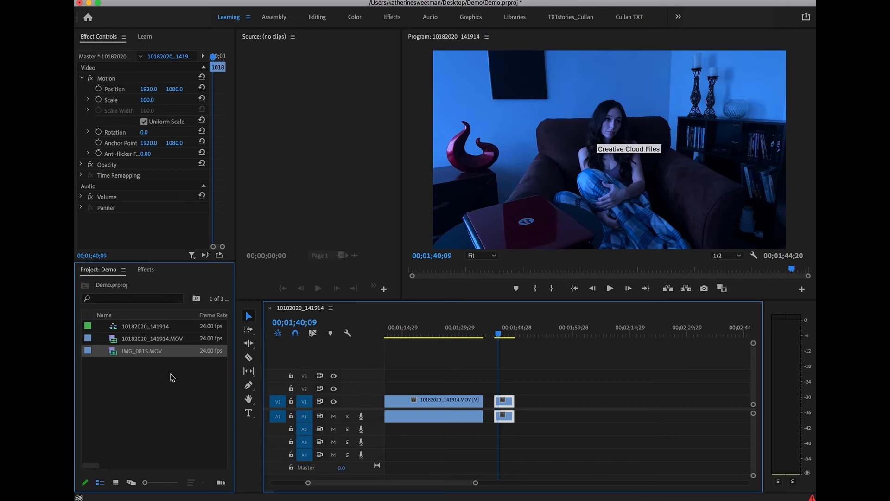
left_click_drag(109, 348, 540, 401)
left_click(542, 340)
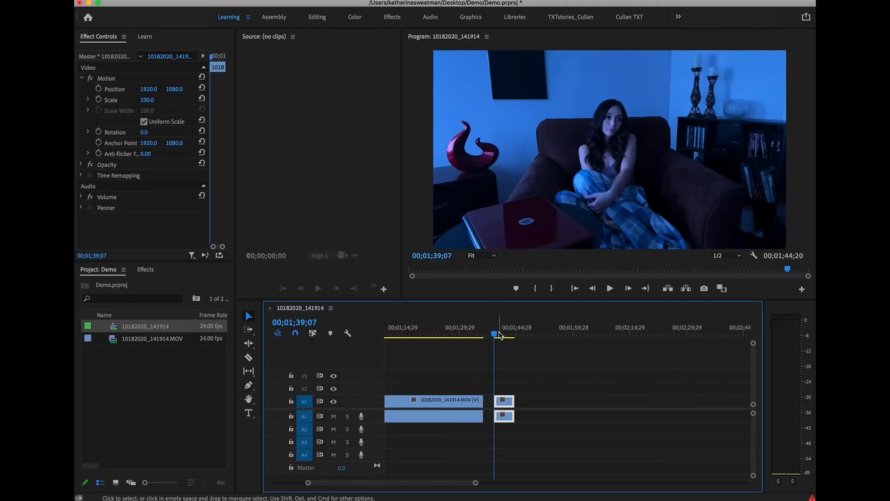
mouse_move(499, 335)
left_mouse_down()
mouse_move(509, 334)
mouse_move(499, 334)
left_mouse_up()
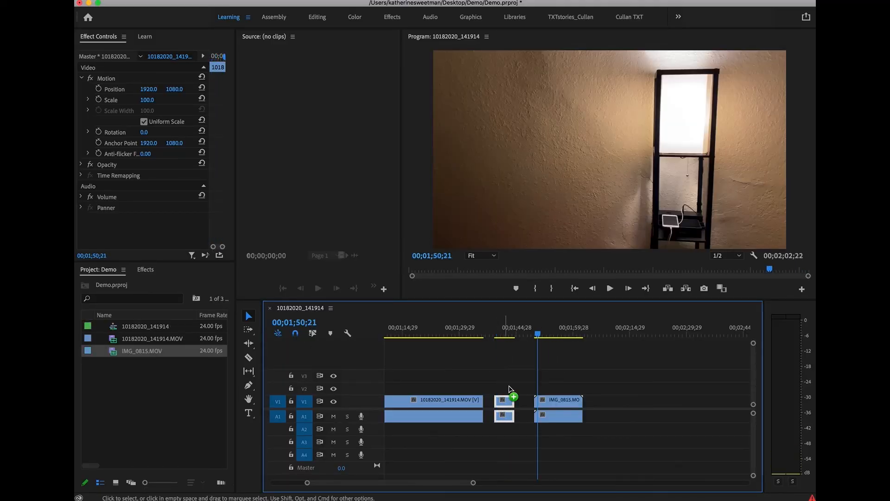
left_click_drag(510, 399, 565, 407)
key("super+z")
key("super+z")
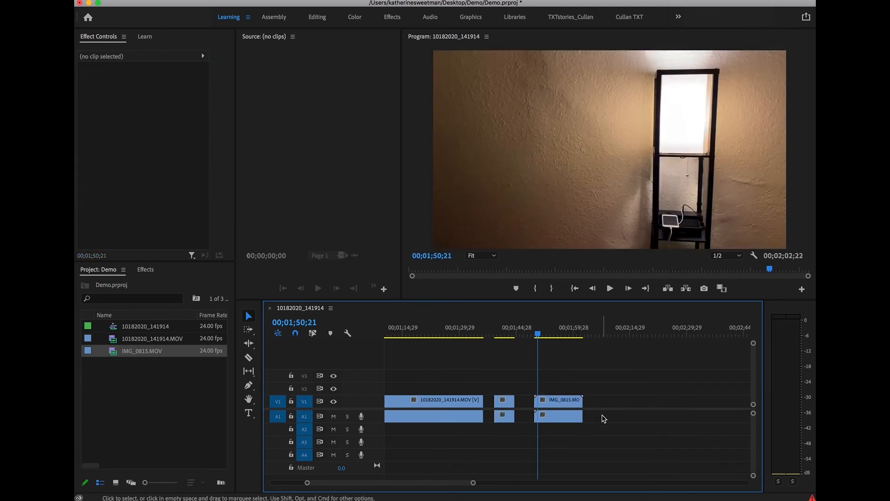
- Delete the audio of the IMG_0815.MOV clip from A1 and shorten its video on V1 to about 5 seconds
mouse_move(548, 342)
left_mouse_down()
mouse_move(566, 338)
mouse_move(538, 337)
mouse_move(553, 338)
left_mouse_up()
left_click(561, 419)
key("Delete")
mouse_move(547, 402)
left_mouse_down()
mouse_move(506, 390)
mouse_move(539, 400)
left_mouse_up()
left_click(536, 337)
left_click(558, 387)
- Nest the shortened IMG_0815.MOV clip as Nested Sequence 01
left_click(538, 405)
right_click(541, 402)
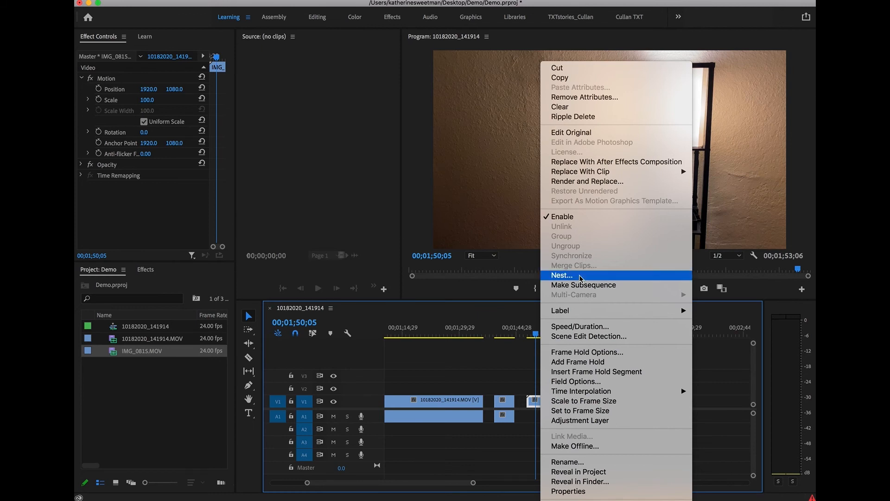
left_click(562, 275)
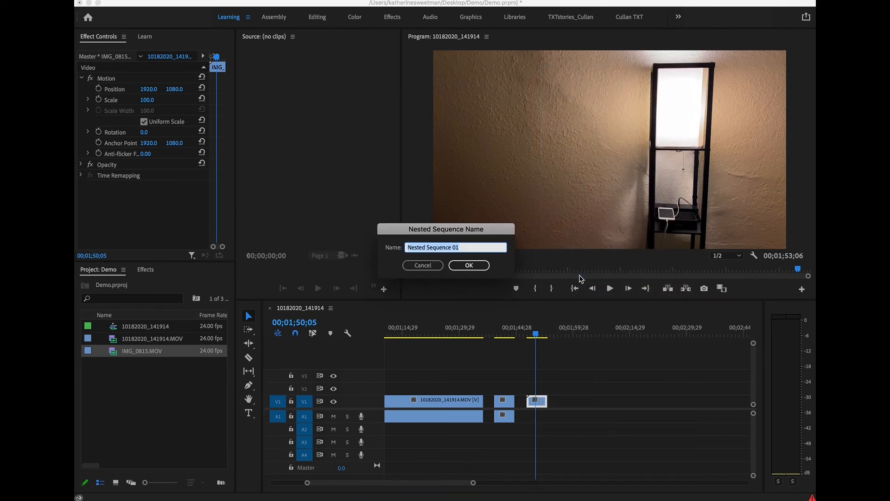
left_click(469, 265)
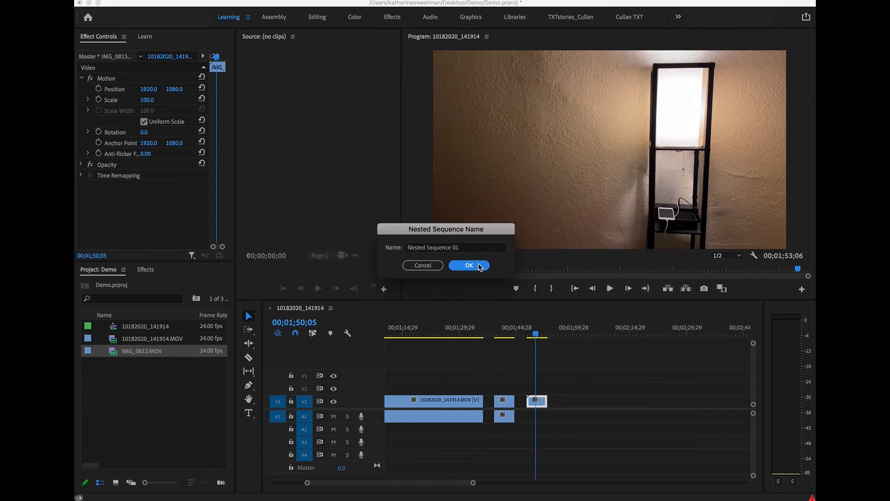
- Open Nested Sequence 01 to play its footage, and return to the 10182020_141914 sequence to scrub the nested clip
double_click(538, 404)
key("space")
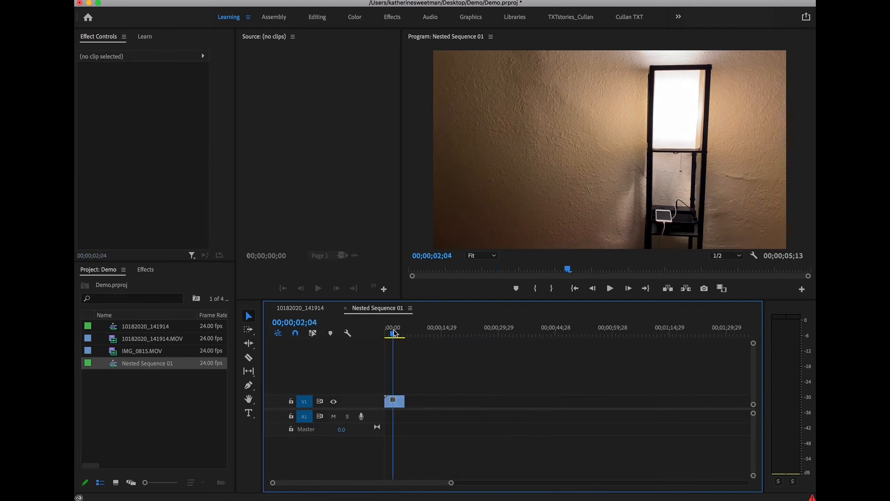
left_click(313, 312)
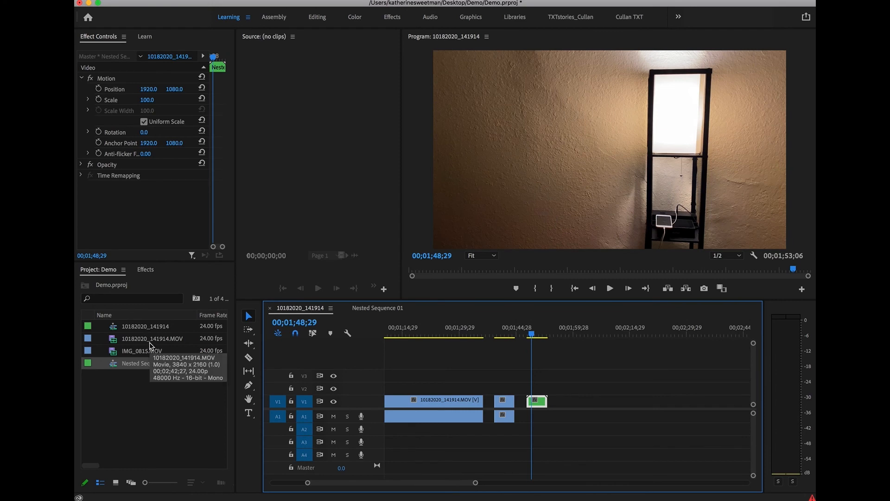
mouse_move(533, 335)
left_mouse_down()
mouse_move(510, 333)
mouse_move(533, 337)
left_mouse_up()
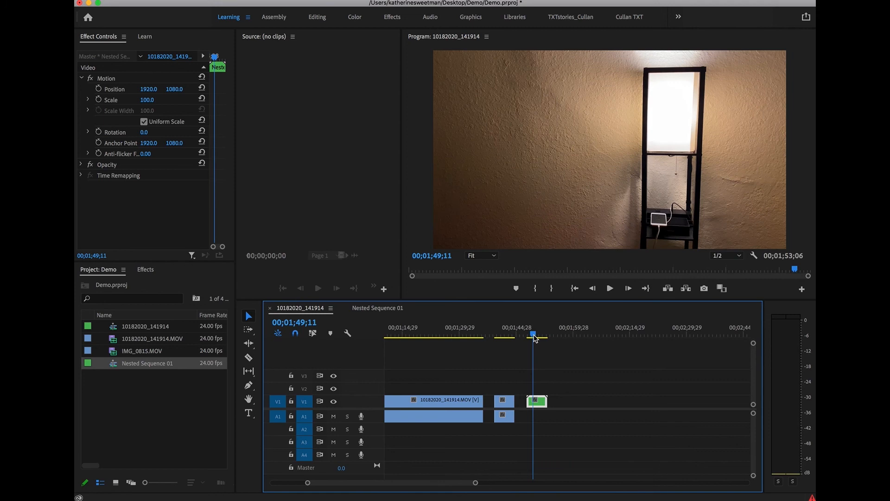
- Apply the Warp Stabilizer effect to the nested clip on V1 and enlarge the effect settings area to show its parameters
left_click(147, 270)
left_click(120, 284)
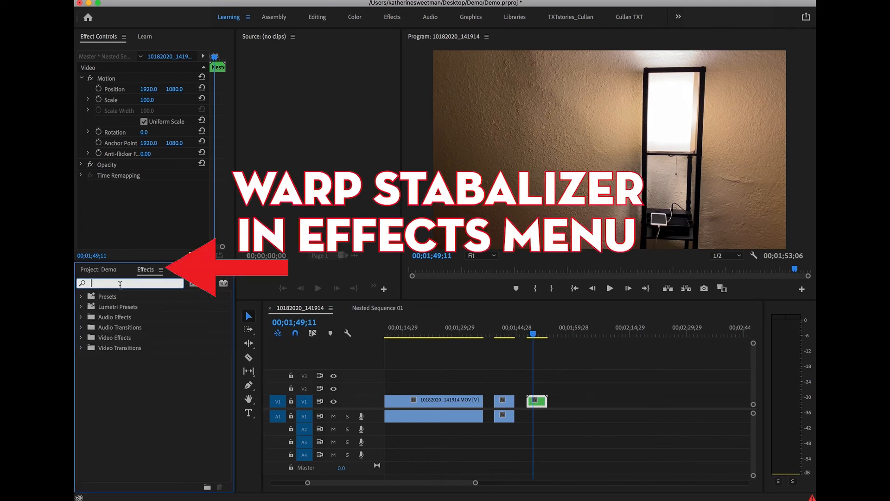
type("warp")
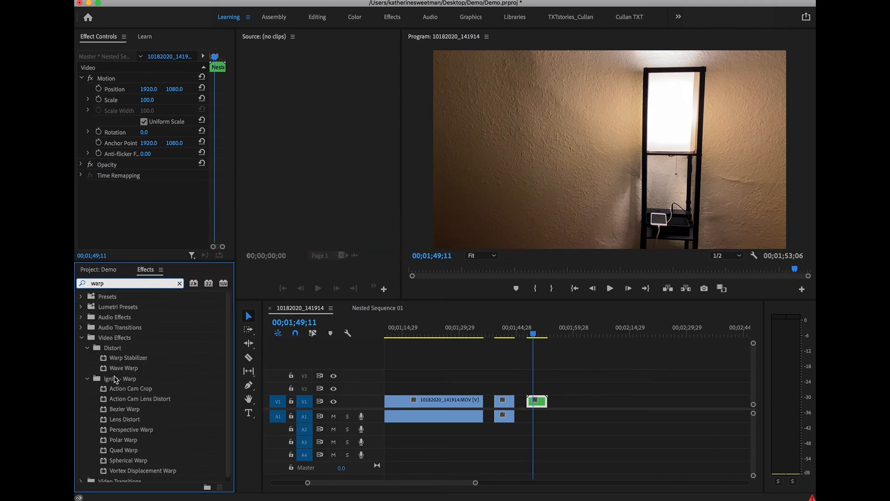
left_click_drag(107, 361, 309, 316)
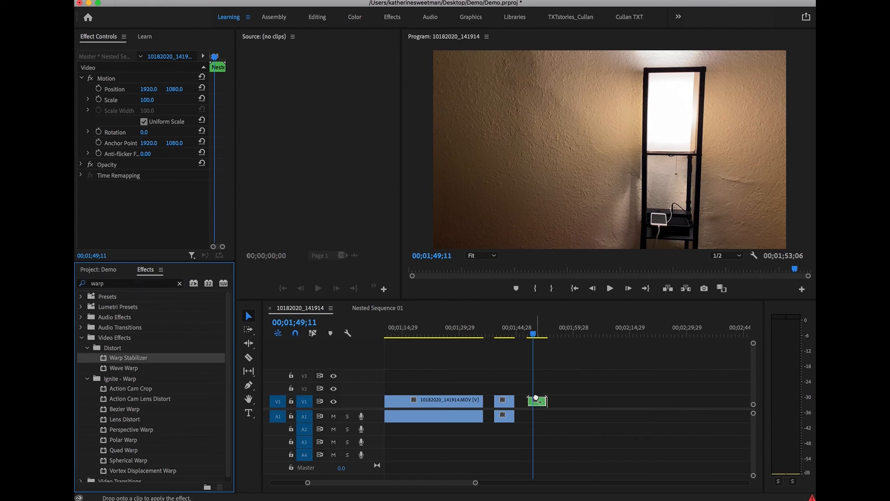
left_click_drag(536, 399, 536, 400)
left_click_drag(209, 259, 208, 286)
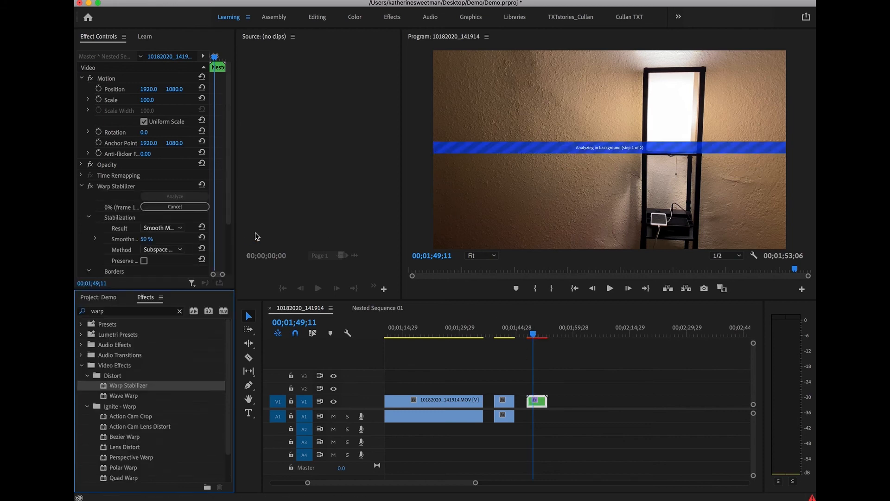
left_click_drag(236, 235, 279, 232)
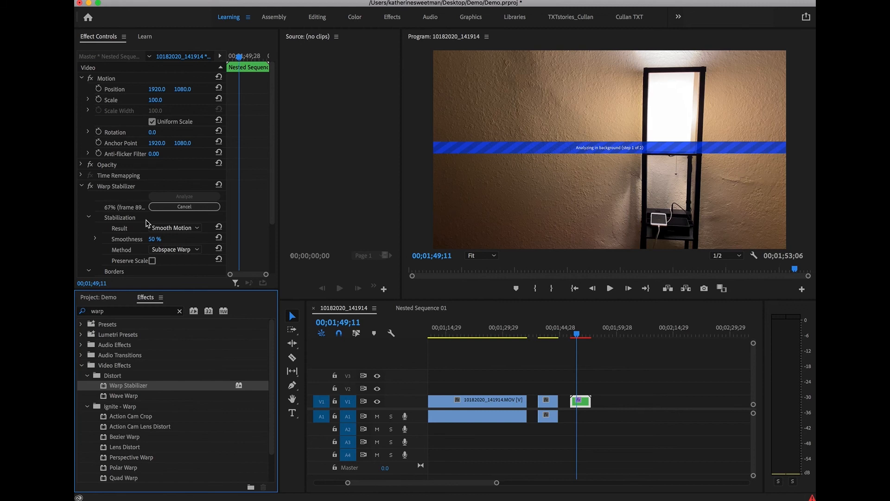
- Delete the IMG_0815.MOV footage inside Nested Sequence 01 and return to the 10182020_141914 sequence
double_click(582, 402)
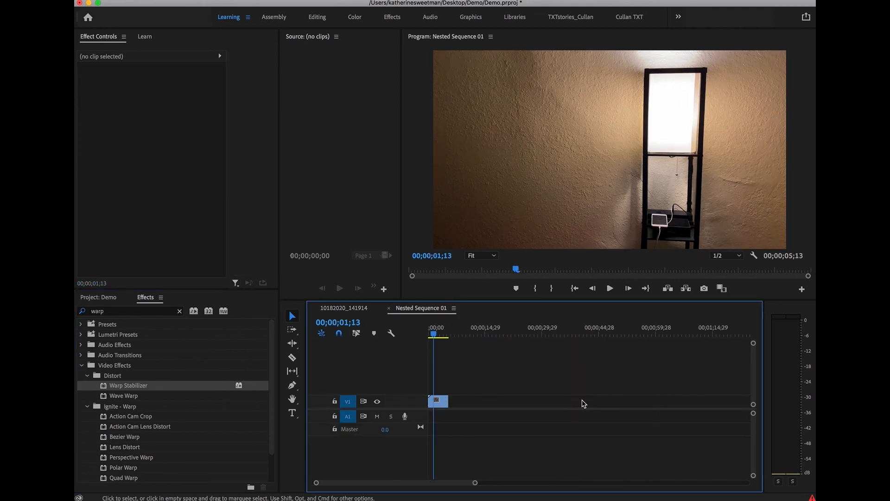
left_click_drag(454, 333, 430, 336)
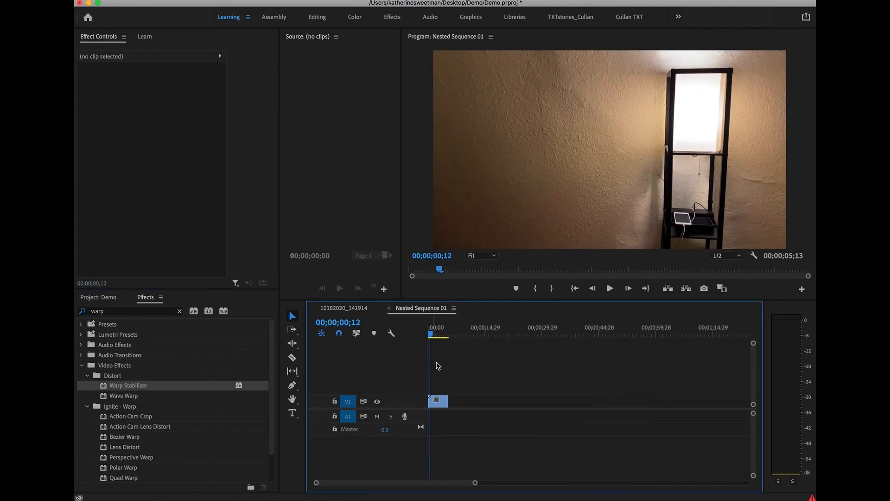
left_click(441, 408)
key("Delete")
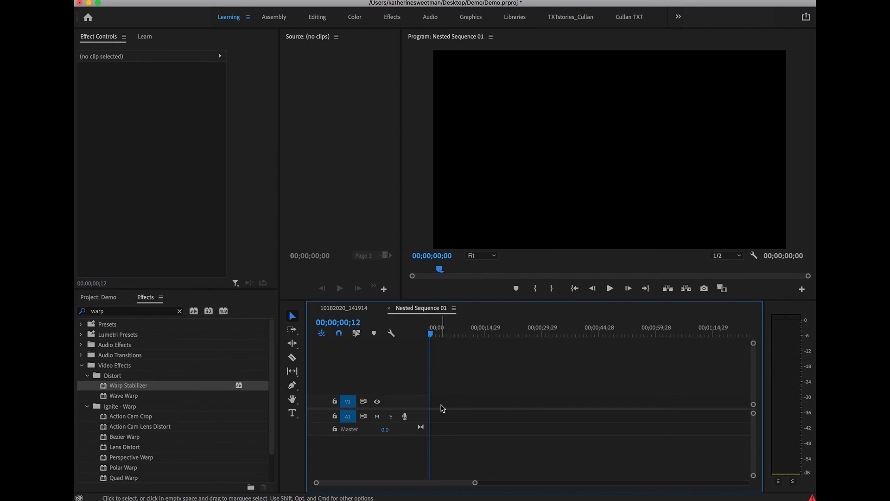
left_click(364, 305)
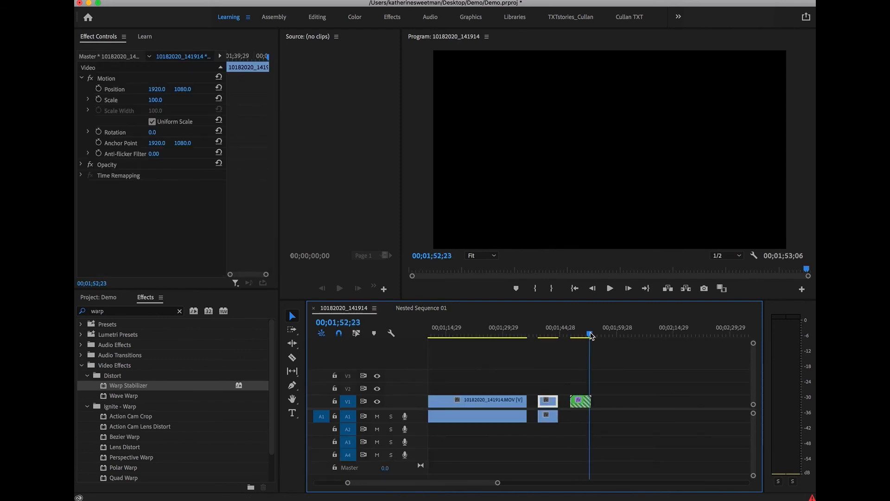
double_click(581, 401)
left_click_drag(457, 333, 402, 333)
left_click(355, 308)
- Copy the short 10182020_141914.MOV clip into the emptied Nested Sequence 01 and play the nested clip in the main sequence
left_click(547, 333)
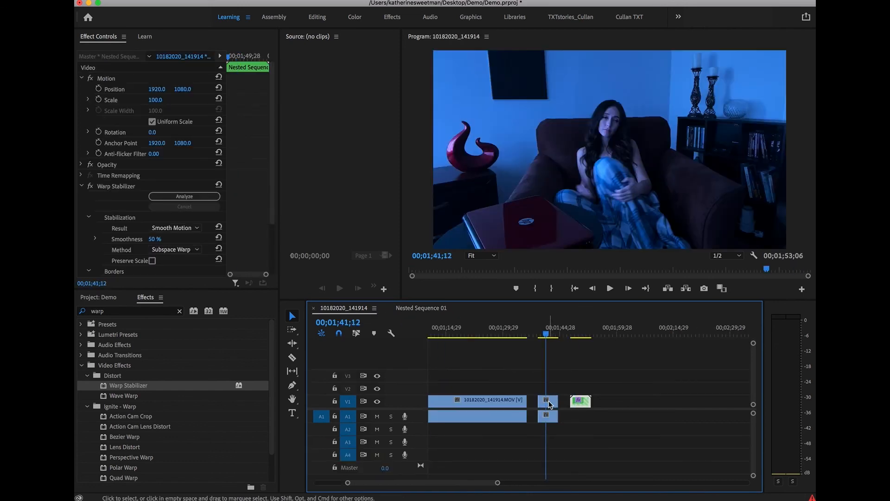
left_click(550, 403)
left_click(582, 333)
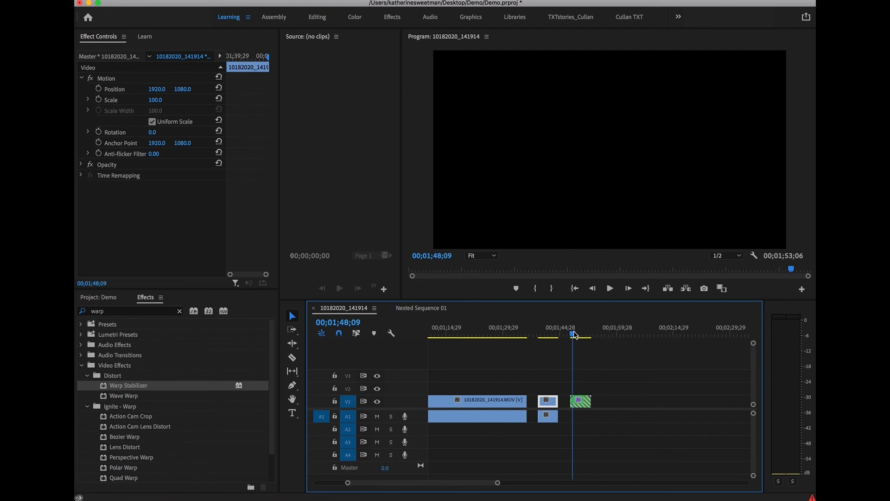
left_click_drag(591, 334, 578, 334)
left_click(581, 402)
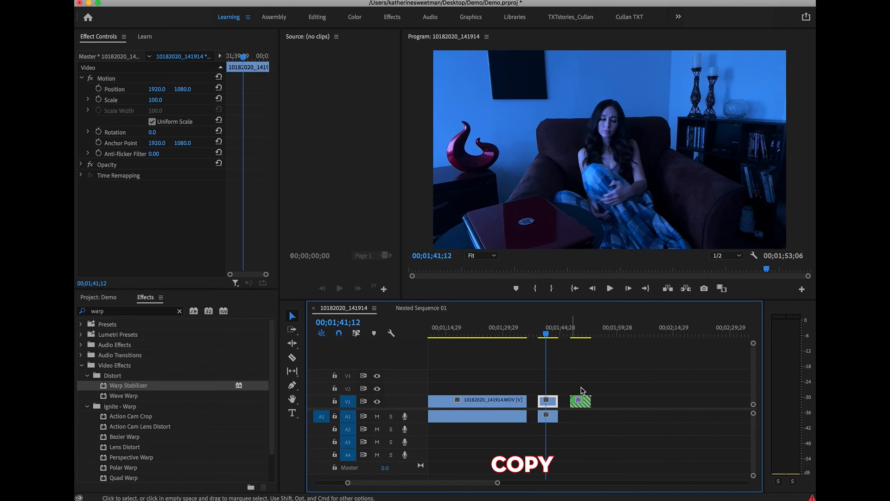
left_click(582, 332)
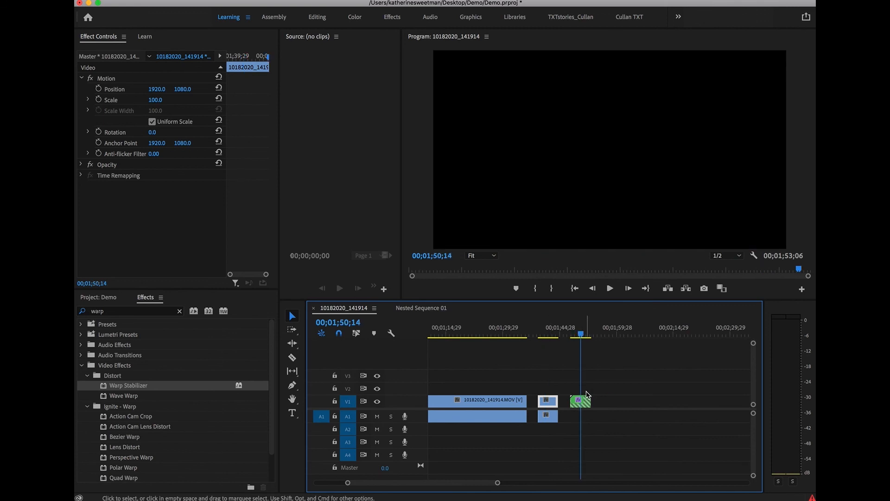
left_click(589, 334)
double_click(580, 401)
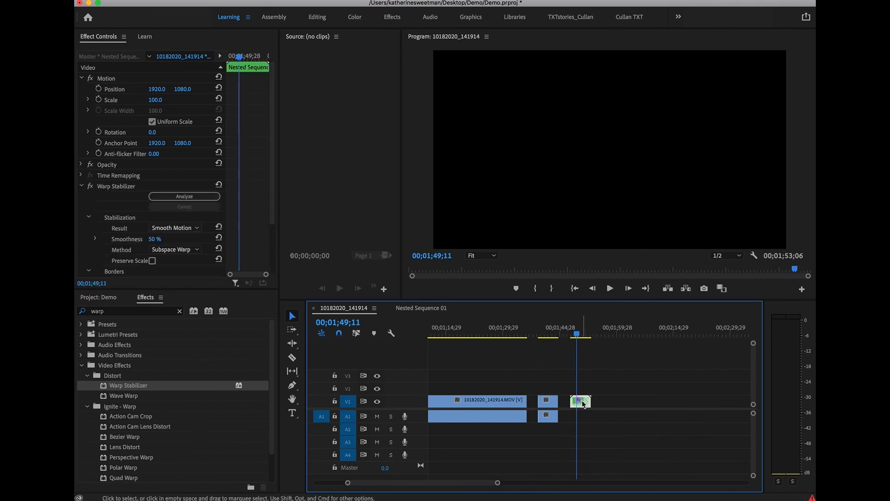
key("super+v")
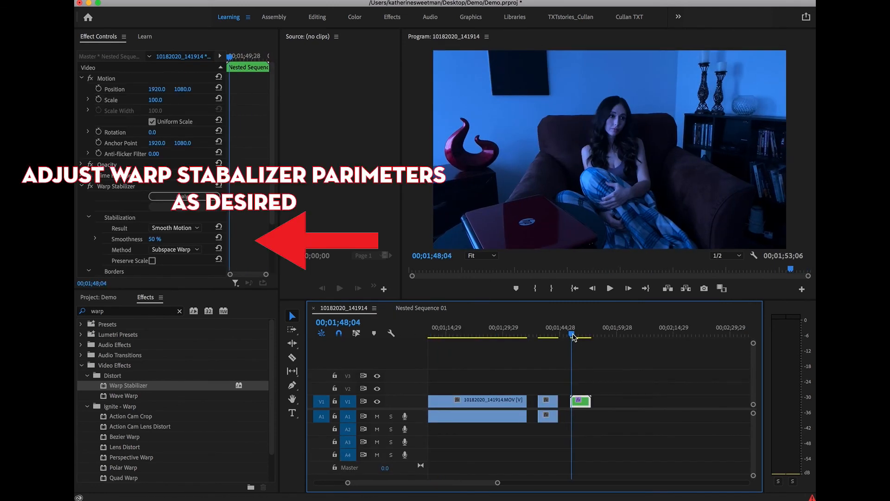
key("space")
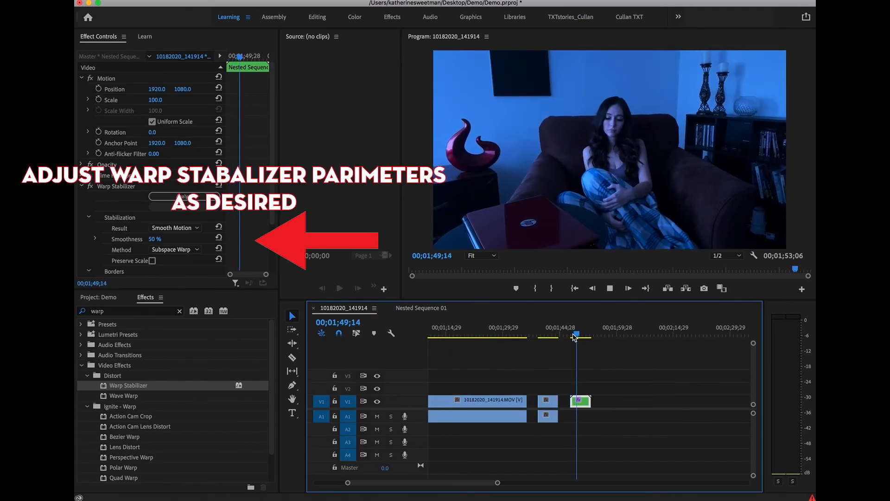